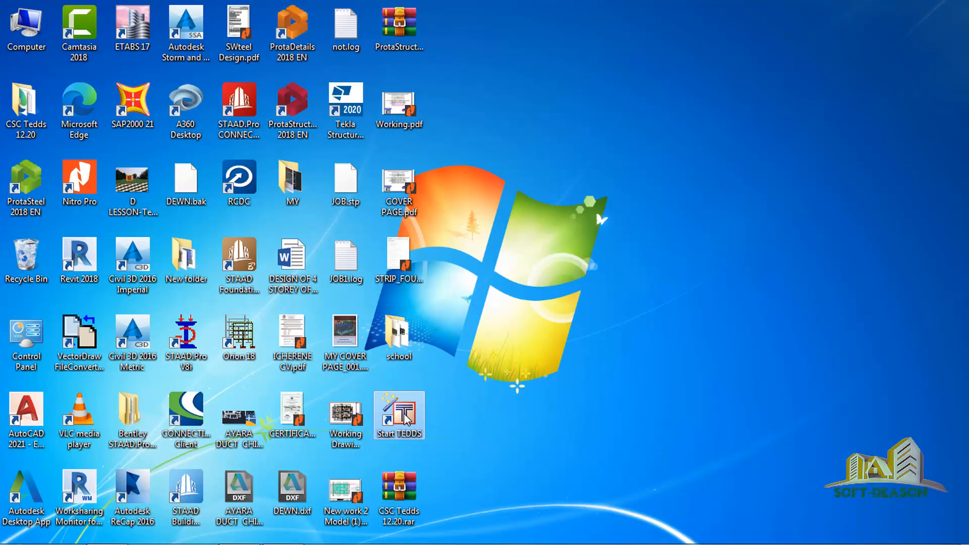
# Start TEDDS and open the Pavement design (DMRB Volume 7) calculation from the Highways group
pyautogui.rightClick(405, 415)
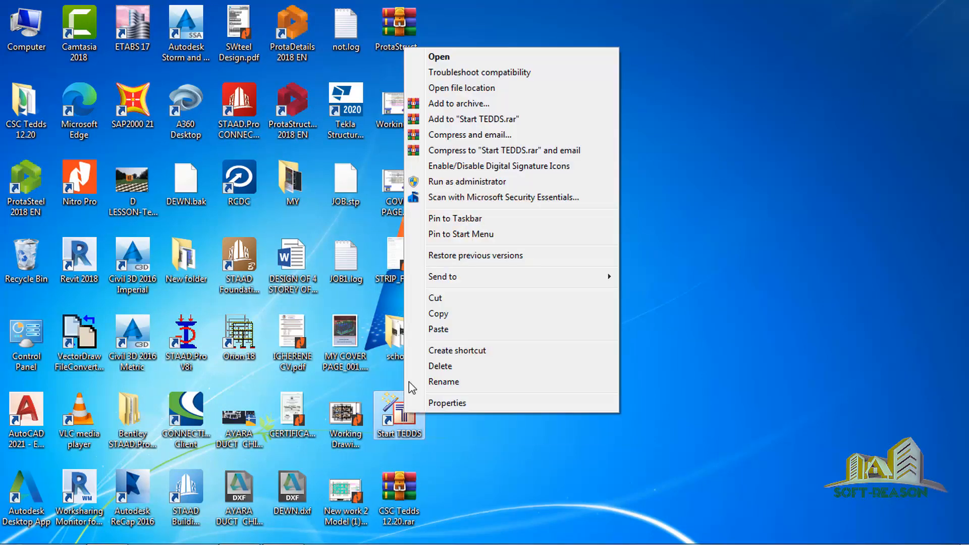
pyautogui.click(444, 58)
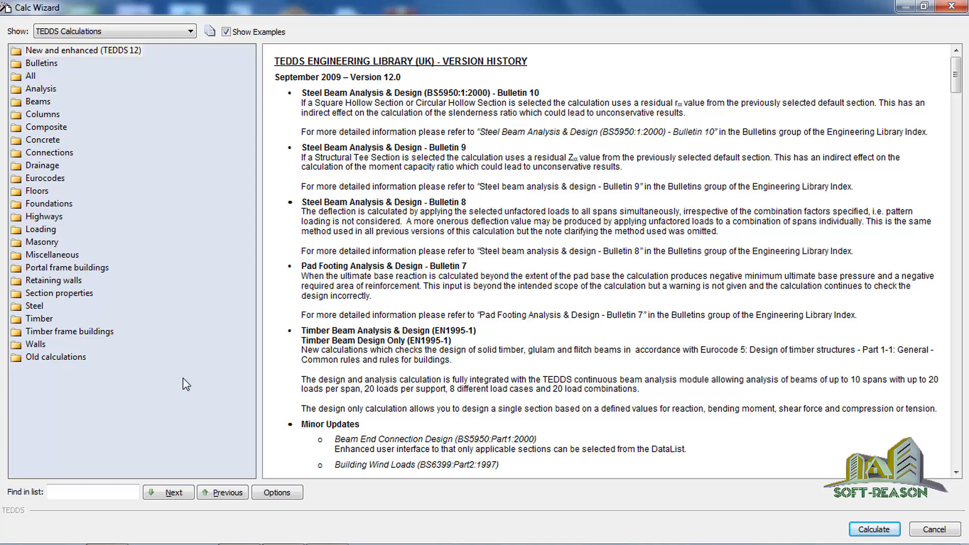
pyautogui.click(48, 217)
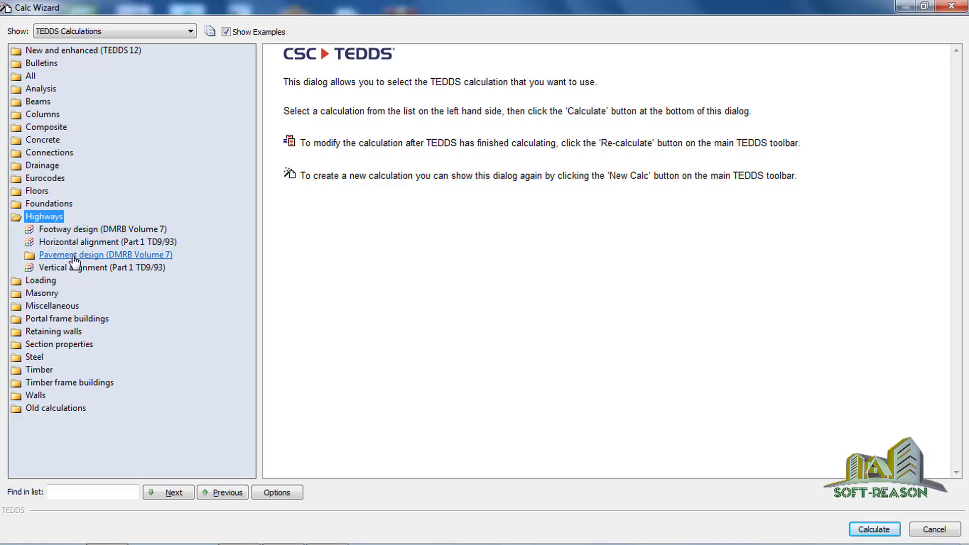
pyautogui.click(47, 259)
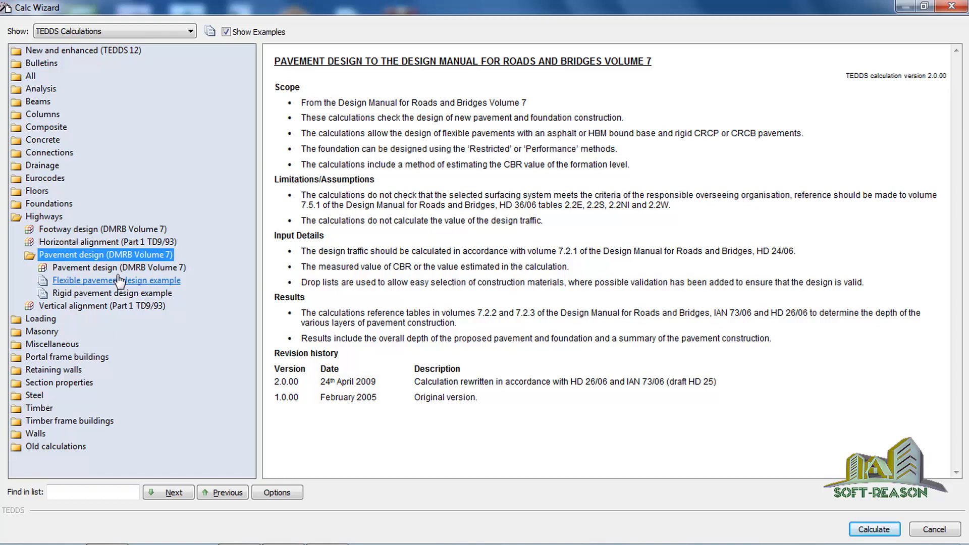
pyautogui.click(69, 271)
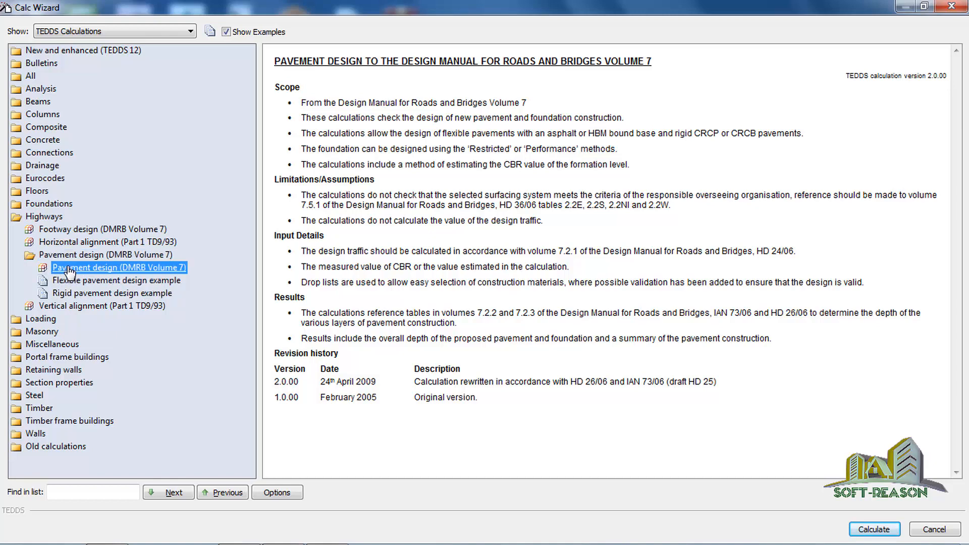
pyautogui.doubleClick(69, 272)
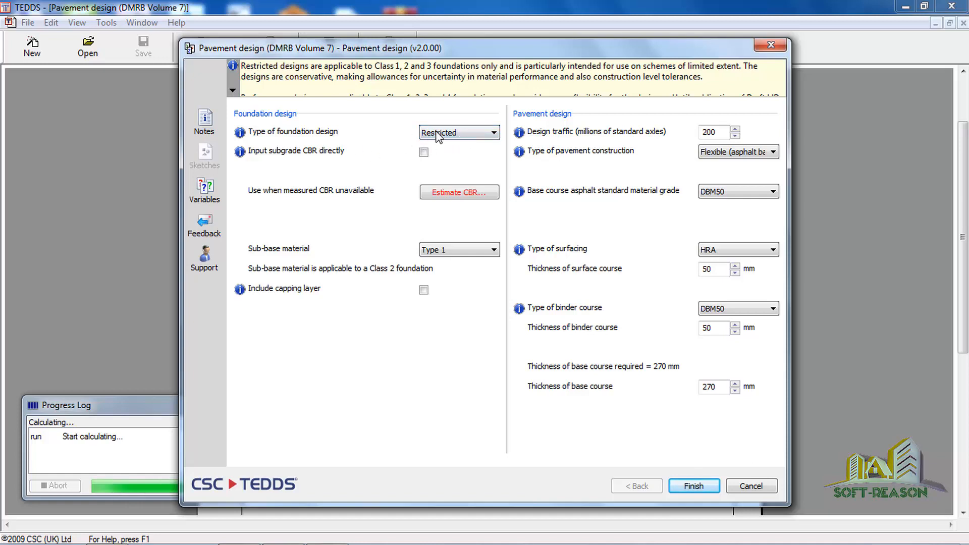
# Set the foundation design type to Performance and enable direct subgrade CBR input with a value of 6%
pyautogui.click(460, 132)
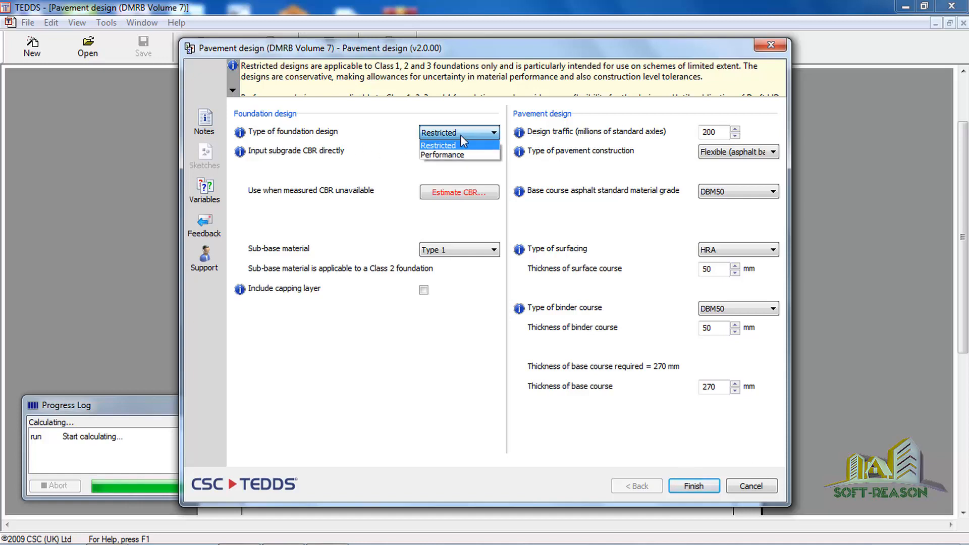
pyautogui.click(444, 155)
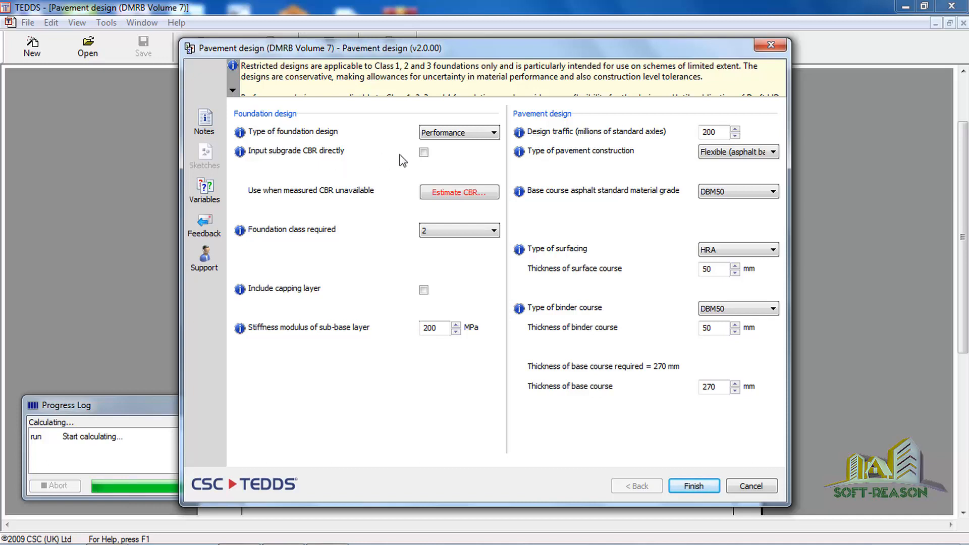
pyautogui.click(424, 152)
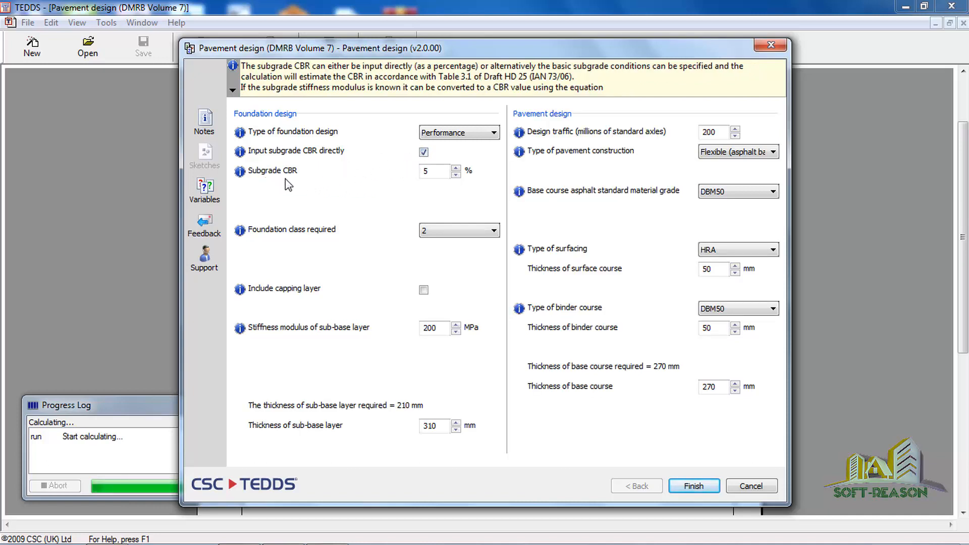
pyautogui.click(456, 171)
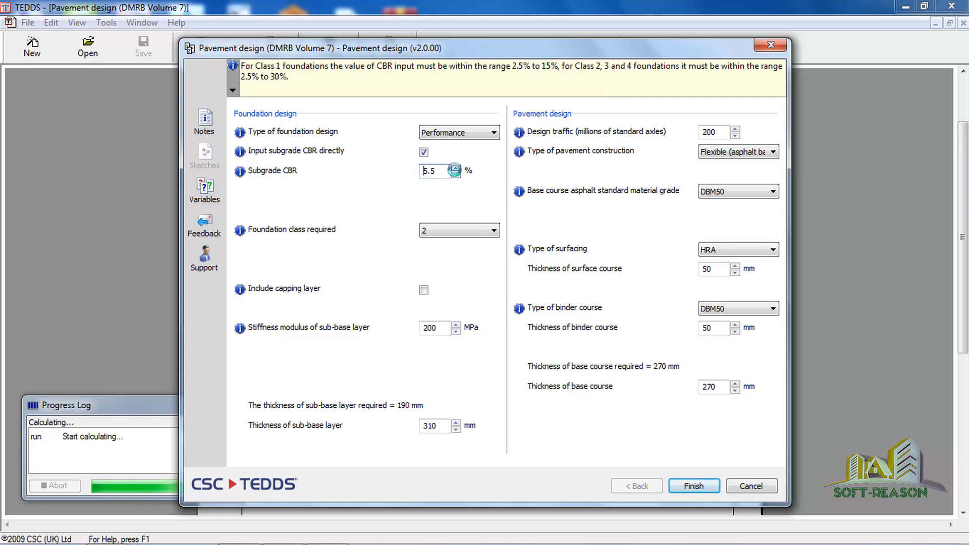
pyautogui.click(455, 174)
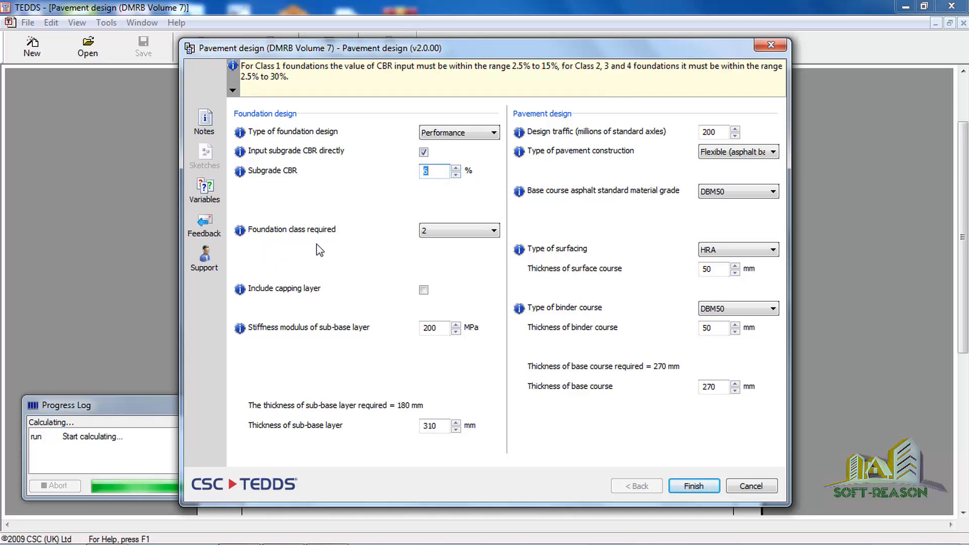
# Set the required foundation class to 3 and the sub-base layer's stiffness modulus to 500 MPa
pyautogui.click(456, 234)
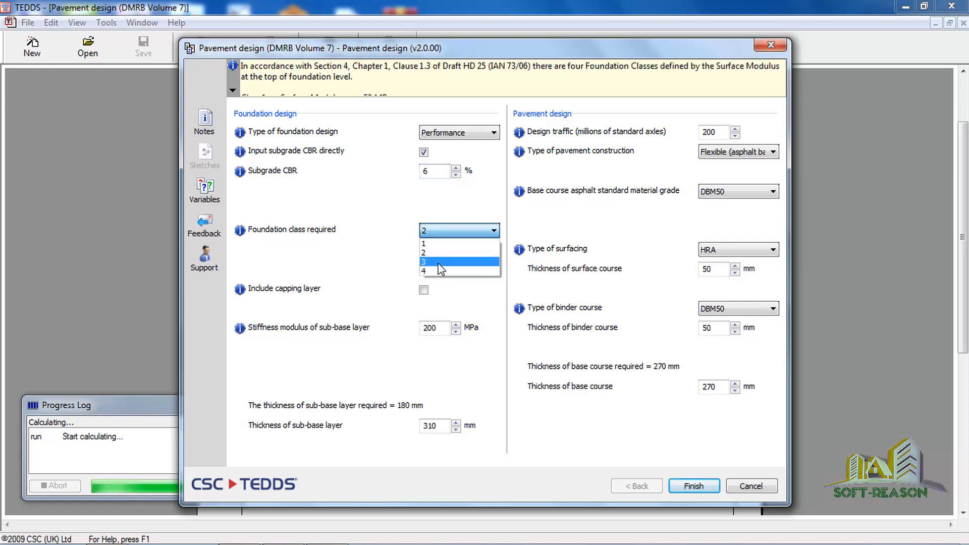
pyautogui.click(434, 263)
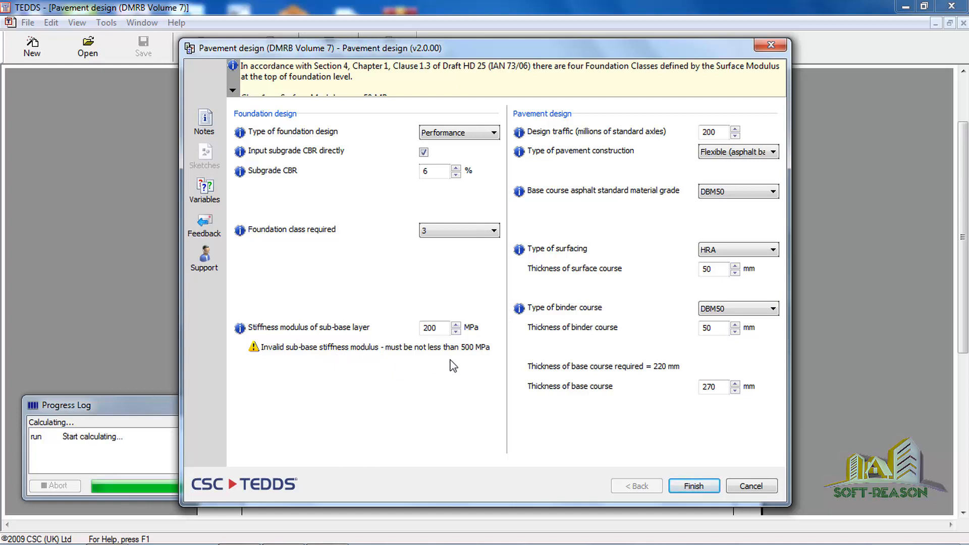
pyautogui.doubleClick(430, 328)
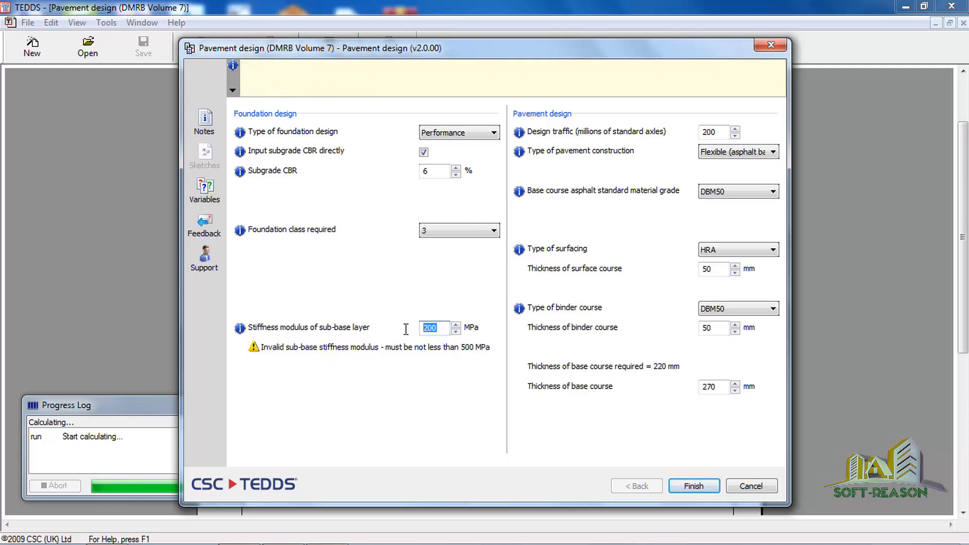
pyautogui.write('500')
pyautogui.click(717, 133)
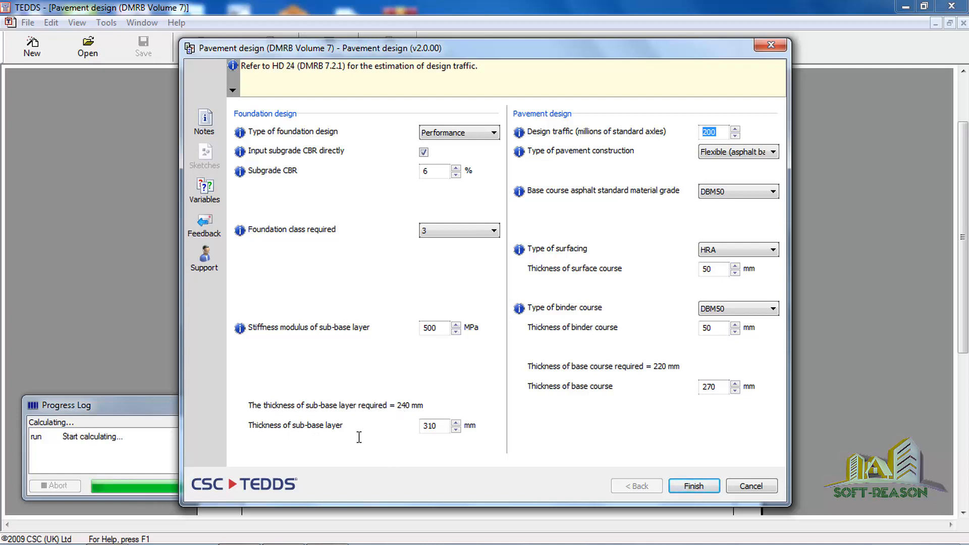
# Set the thickness of the sub-base layer to 250 mm
pyautogui.click(438, 428)
pyautogui.moveTo(438, 428); pyautogui.dragTo(420, 428)
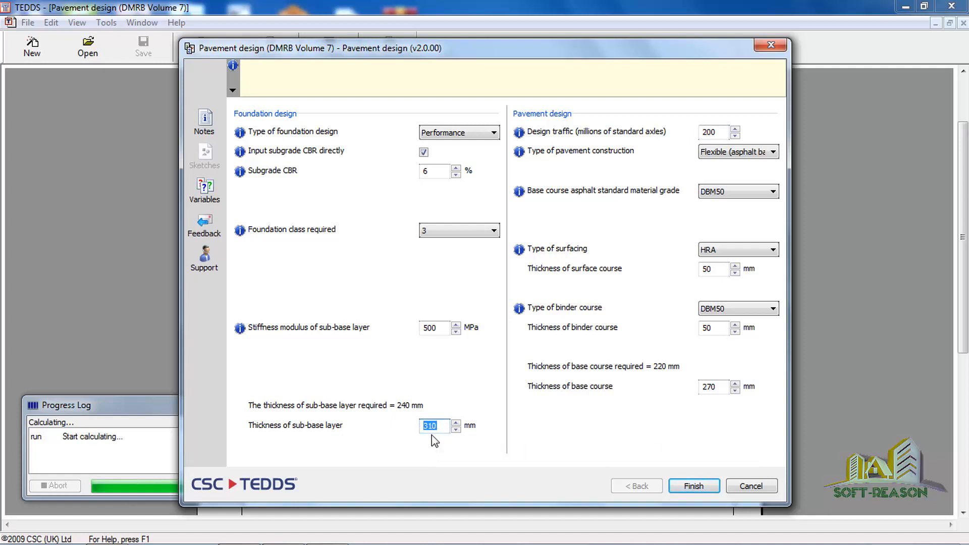
pyautogui.write('250')
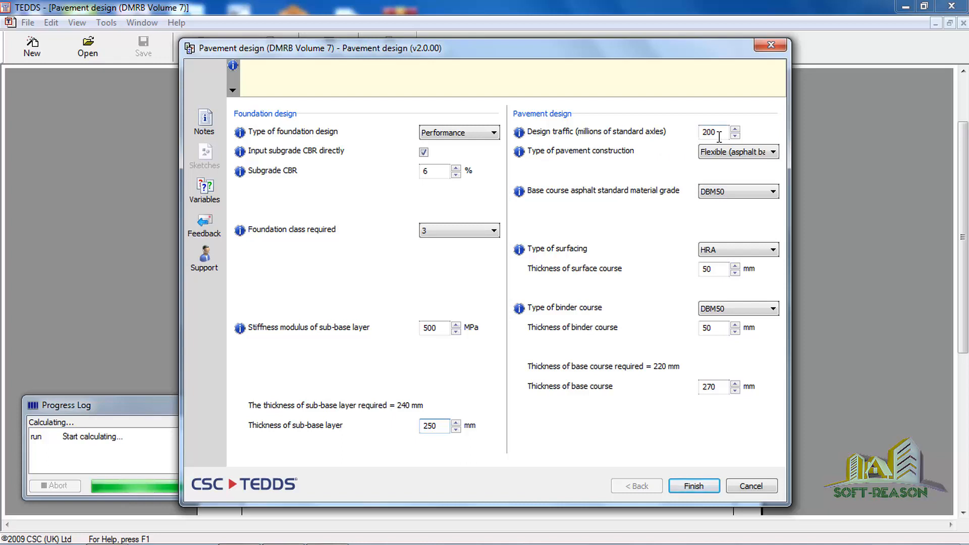
# Choose Flexible (asphalt base) as the type of pavement construction
pyautogui.moveTo(728, 137)
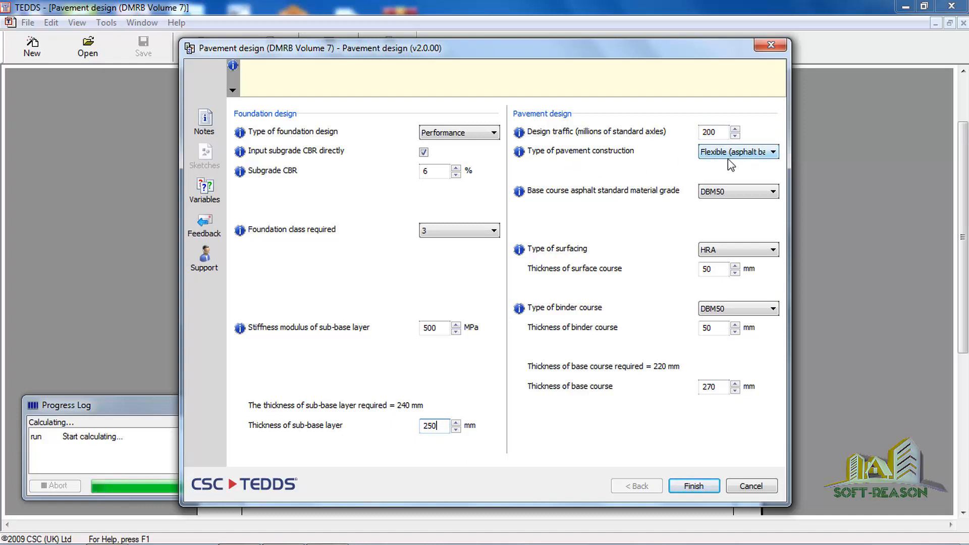
pyautogui.click(772, 153)
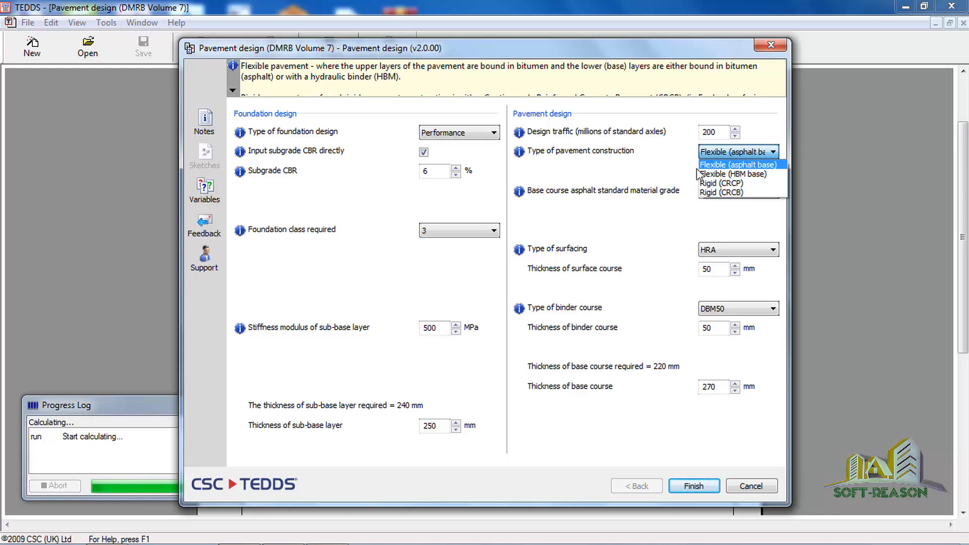
pyautogui.click(727, 166)
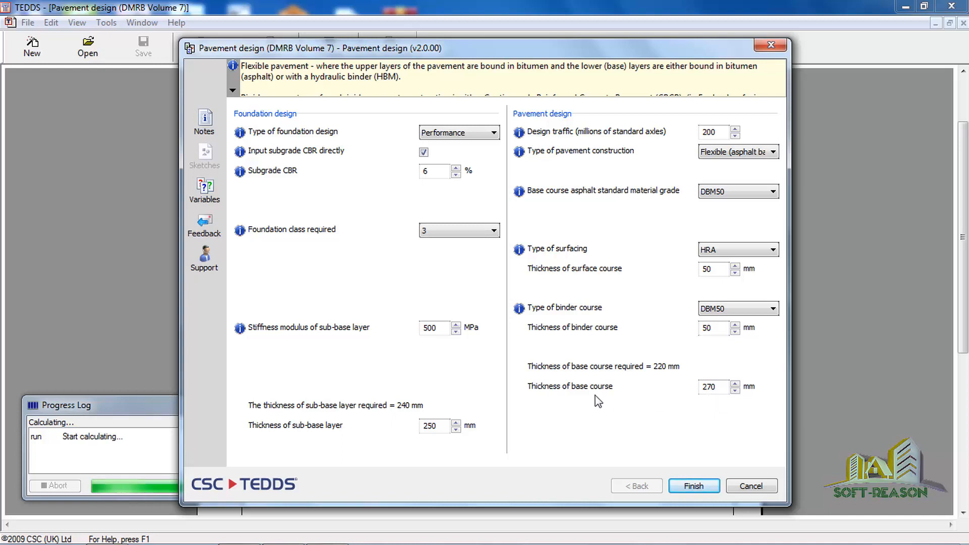
# Set the base course thickness to 230 mm and finish the input to run the pavement calculation
pyautogui.doubleClick(719, 390)
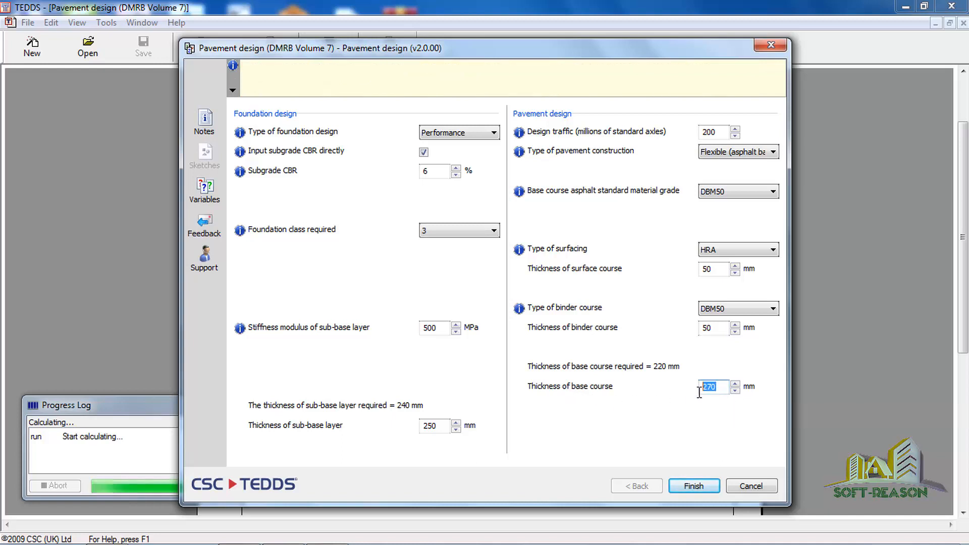
pyautogui.write('230')
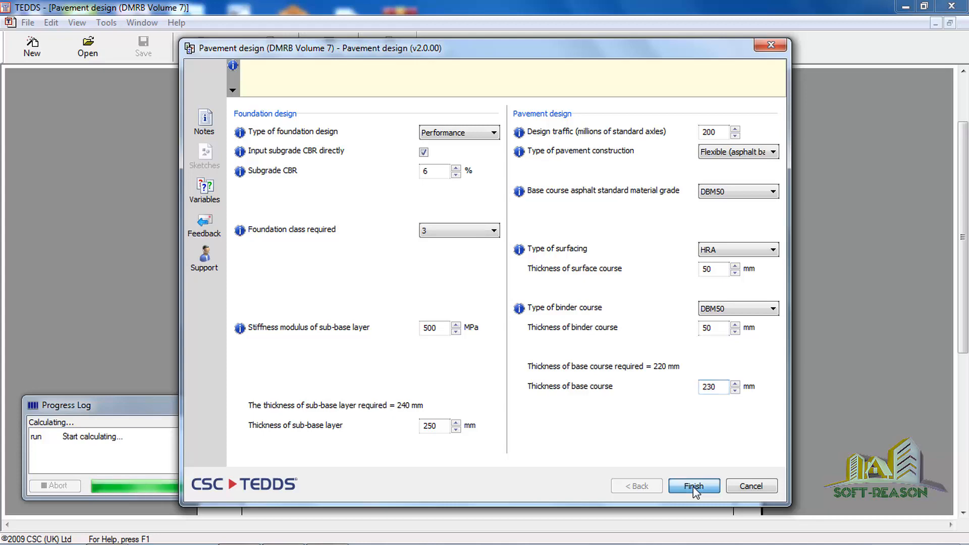
pyautogui.click(694, 486)
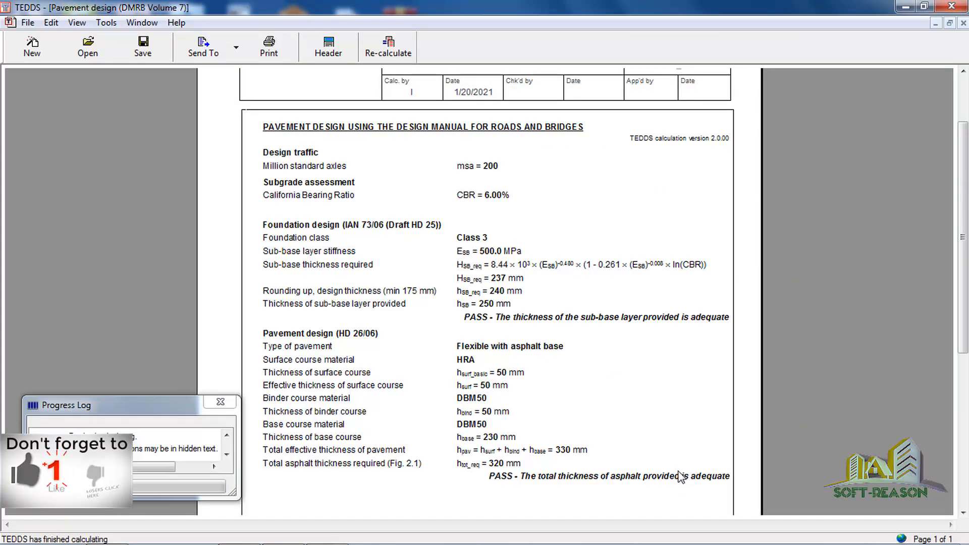
# Review the pavement design report from design traffic and foundation checks to the design summary, dismissing the Windows color scheme prompt
pyautogui.scroll(3, 507, 334)
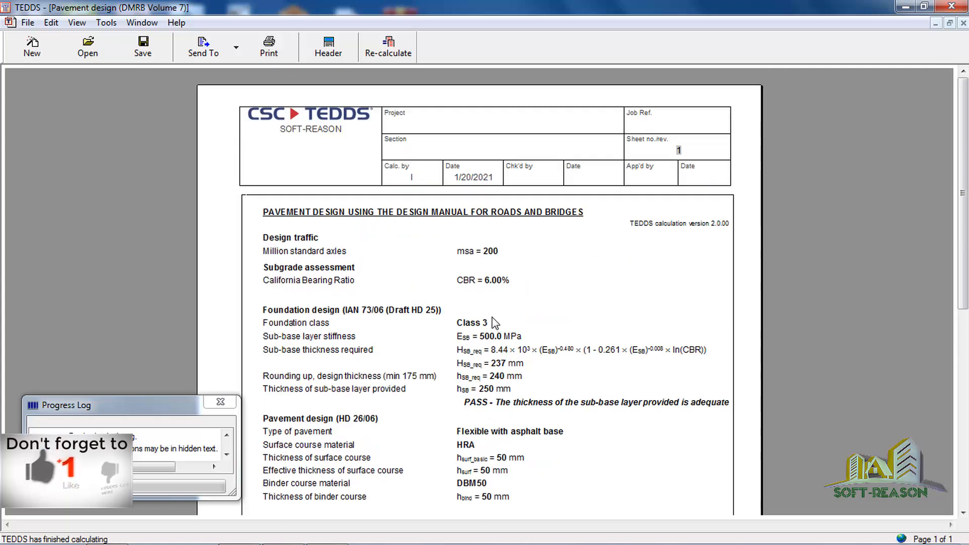
pyautogui.scroll(-5, 493, 238)
pyautogui.scroll(-2, 510, 306)
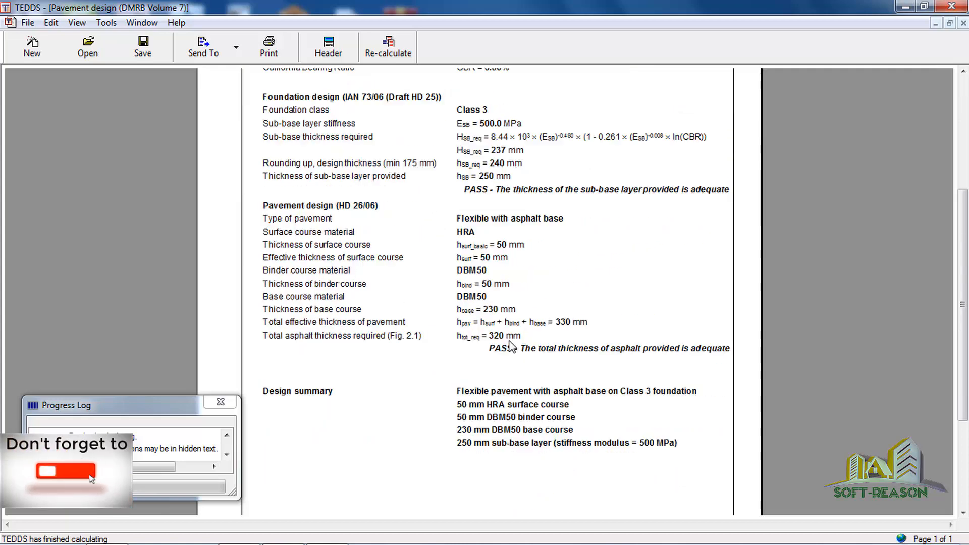
pyautogui.scroll(4, 421, 182)
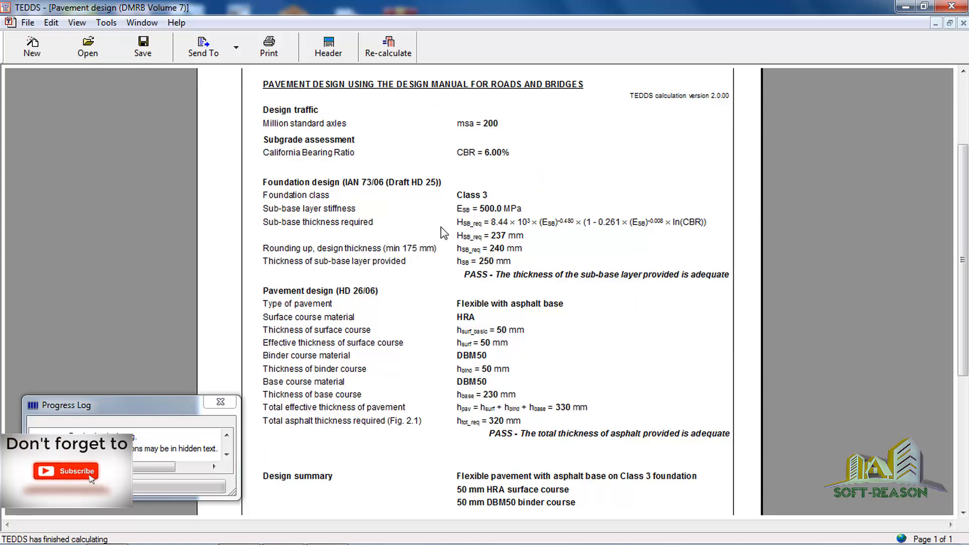
pyautogui.scroll(3, 449, 230)
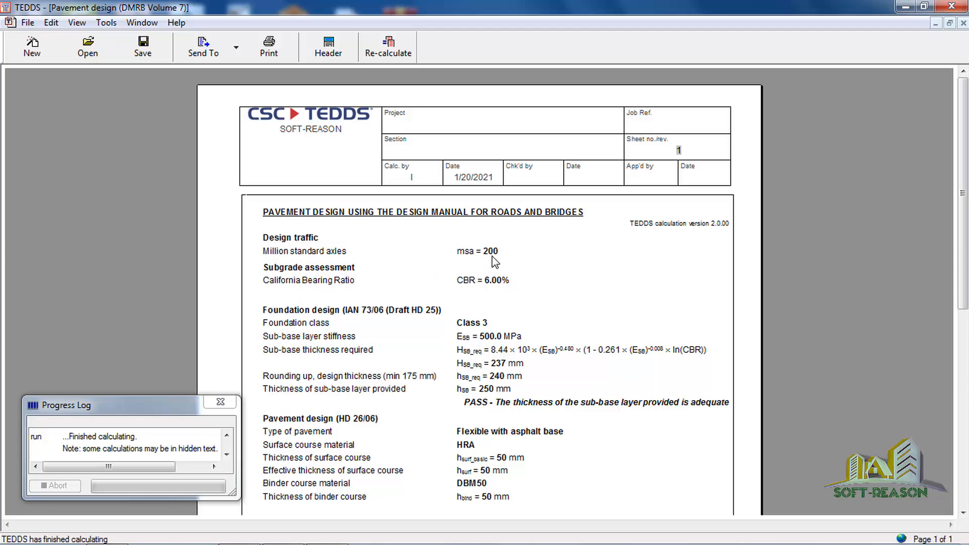
pyautogui.scroll(-1, 503, 237)
pyautogui.scroll(1, 504, 238)
pyautogui.scroll(-3, 513, 162)
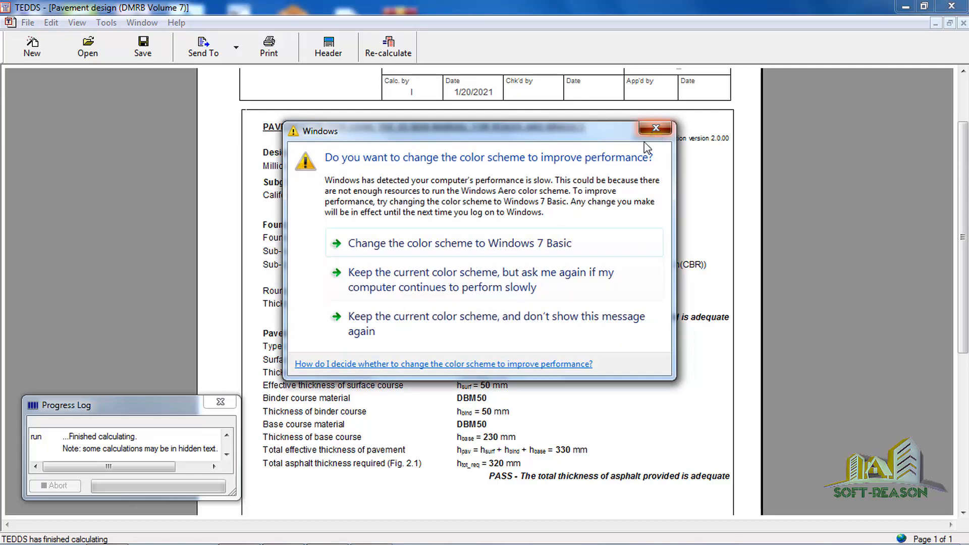
pyautogui.click(656, 127)
pyautogui.scroll(-1, 479, 290)
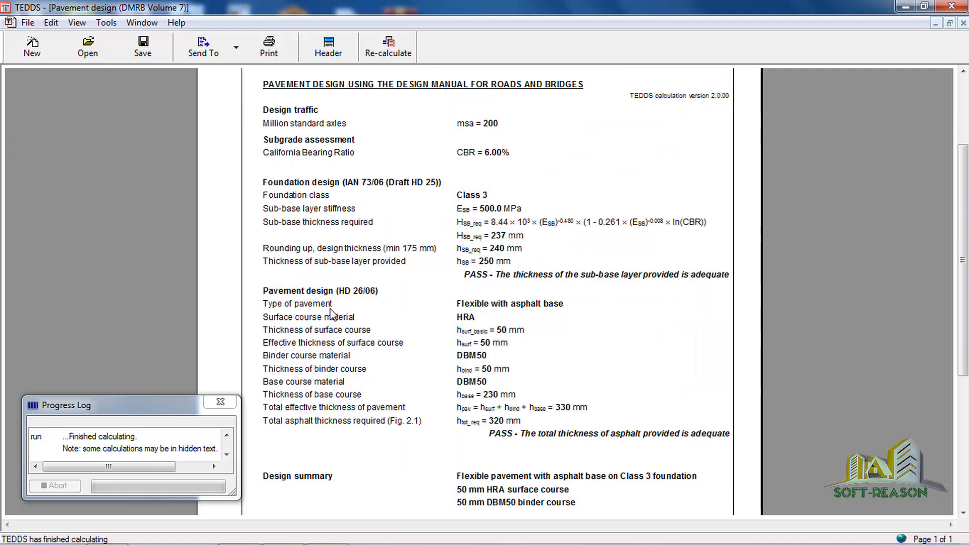